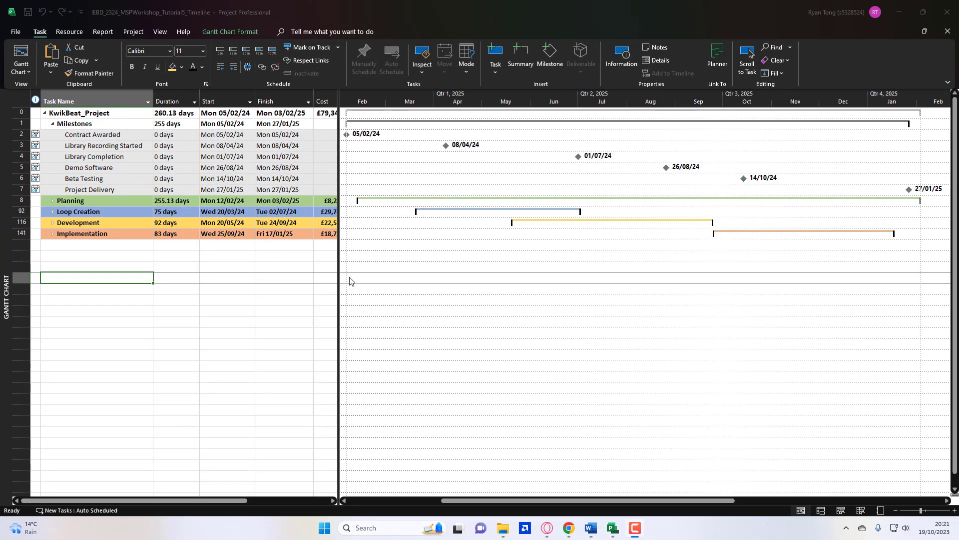
Switch to the Tutorial 5 project and add the Planning summary task to the timeline.
{"action": "mouse_move", "coordinate": [612, 529]}
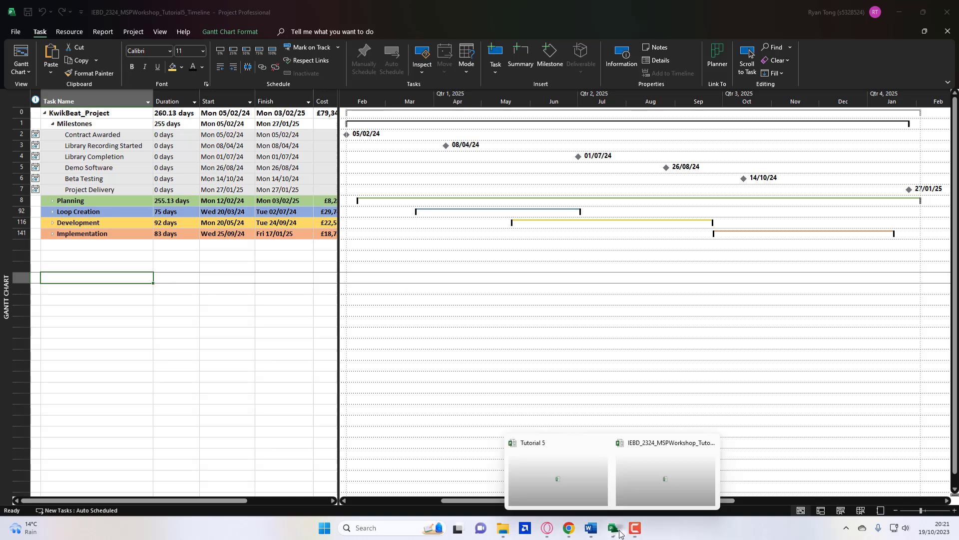
{"action": "left_click", "coordinate": [575, 479]}
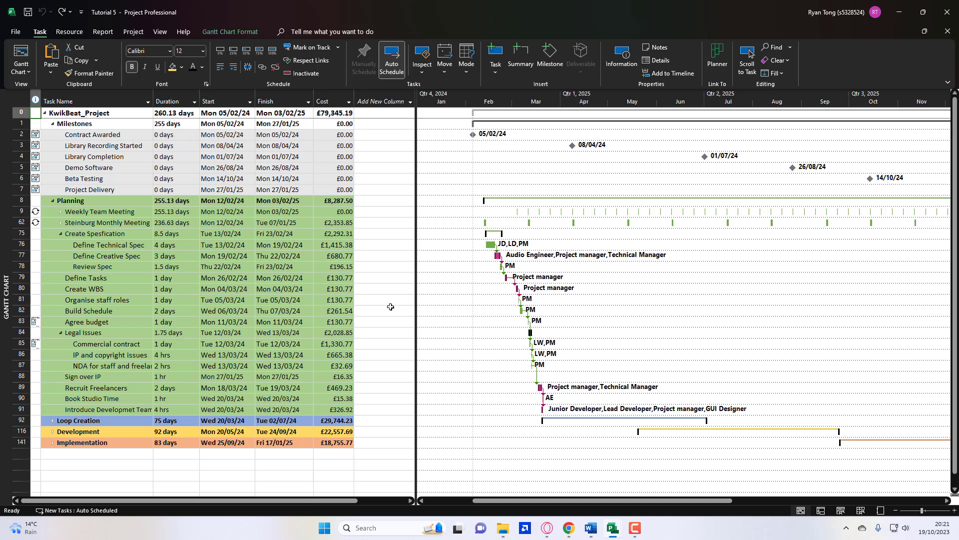
{"action": "left_click", "coordinate": [118, 202]}
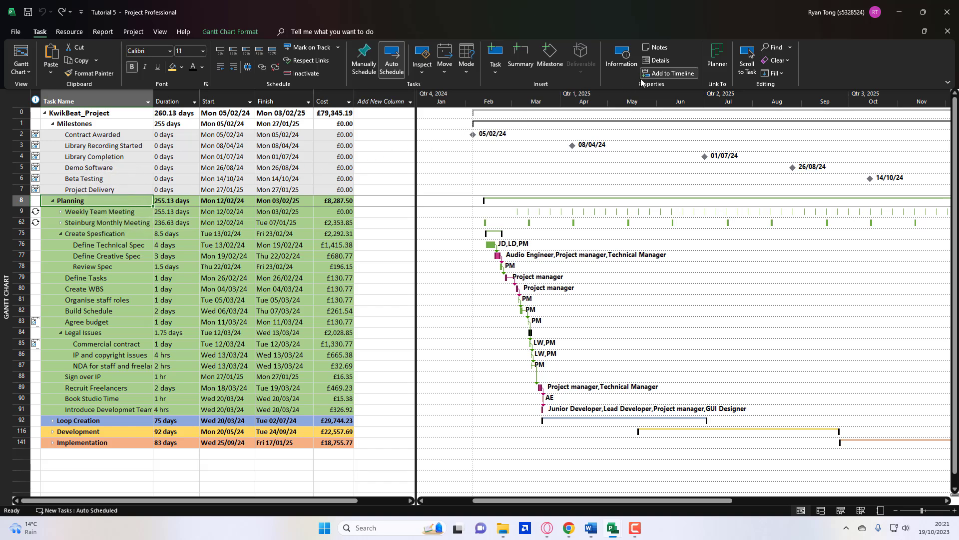
{"action": "left_click", "coordinate": [672, 74]}
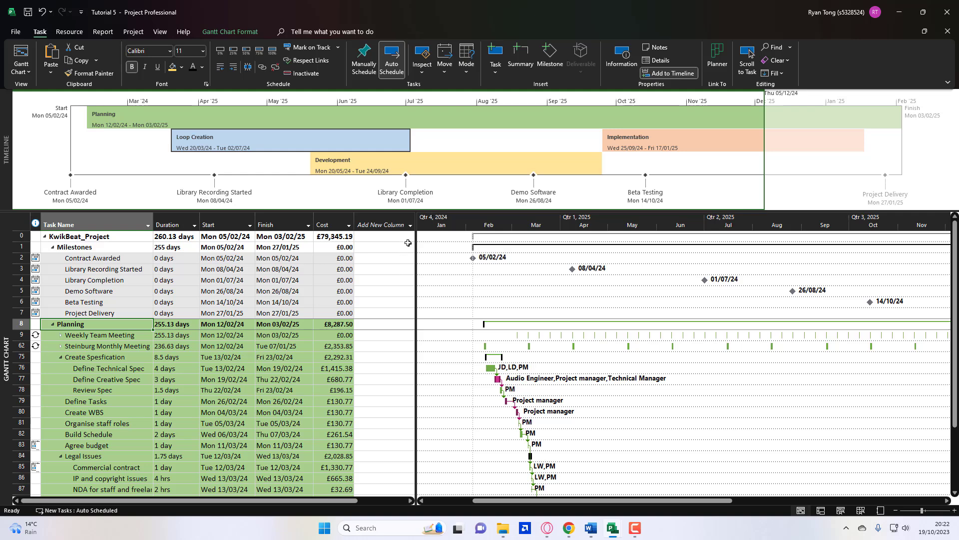
Copy the whole timeline and paste it into the blank Word document, leaving the pasted timeline selected.
{"action": "left_click", "coordinate": [343, 188]}
{"action": "key", "text": "ctrl+c"}
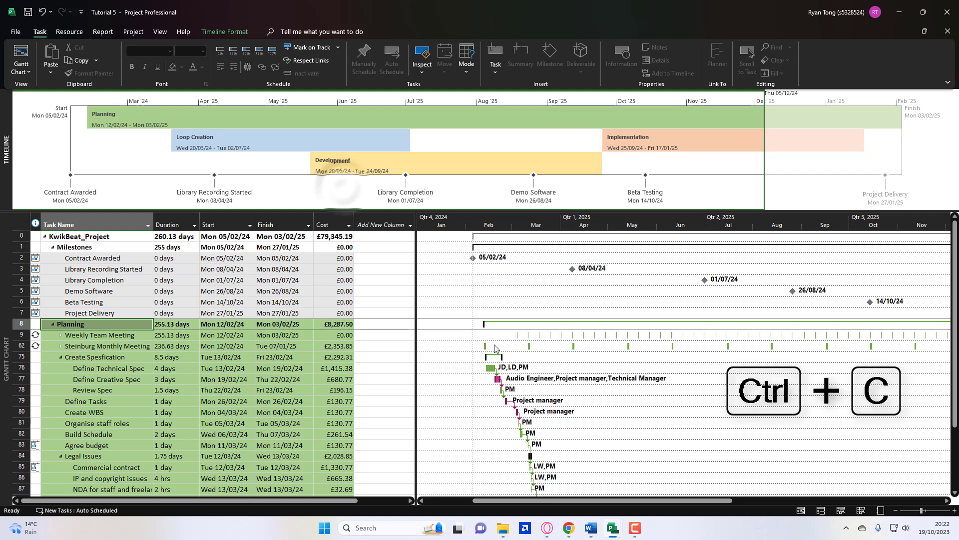
{"action": "left_click", "coordinate": [590, 528]}
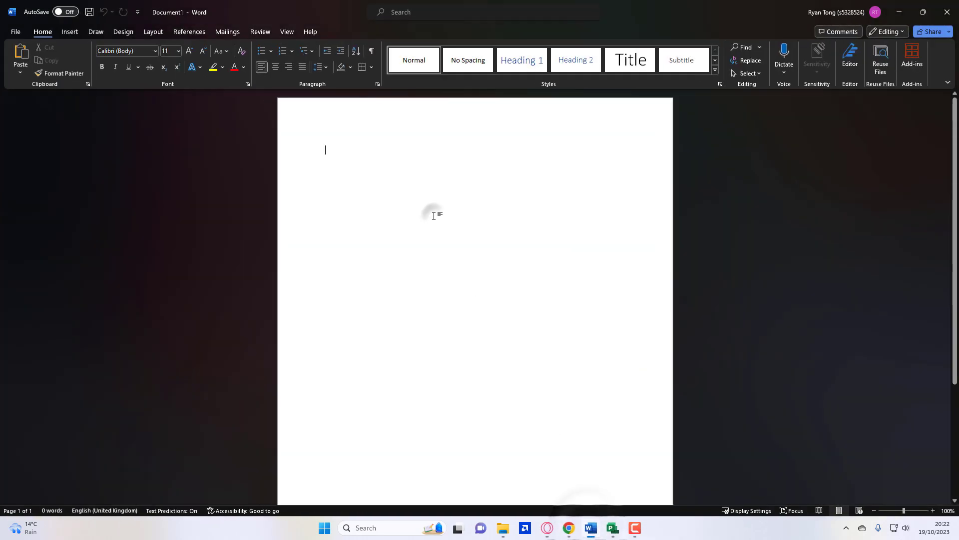
{"action": "key", "text": "ctrl+v"}
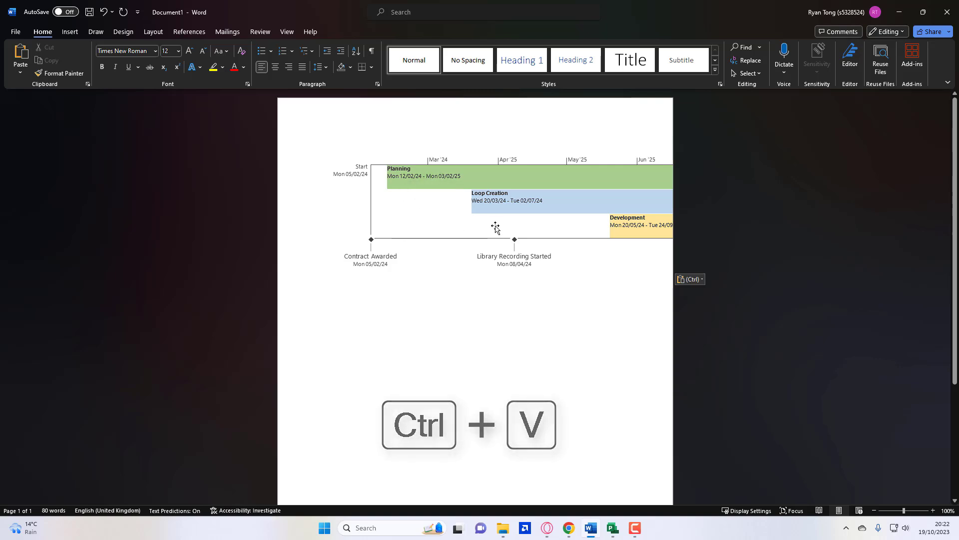
{"action": "left_click_drag", "start_coordinate": [590, 181], "coordinate": [443, 193]}
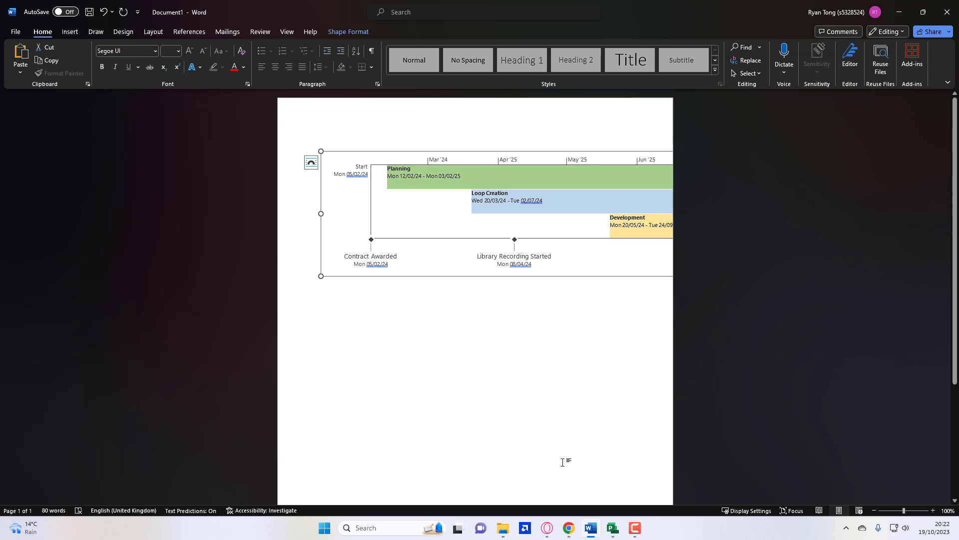
Return to the Tutorial 5 project and give the Milestones summary row a gold background from Task Name through Cost.
{"action": "key", "text": "alt+Tab"}
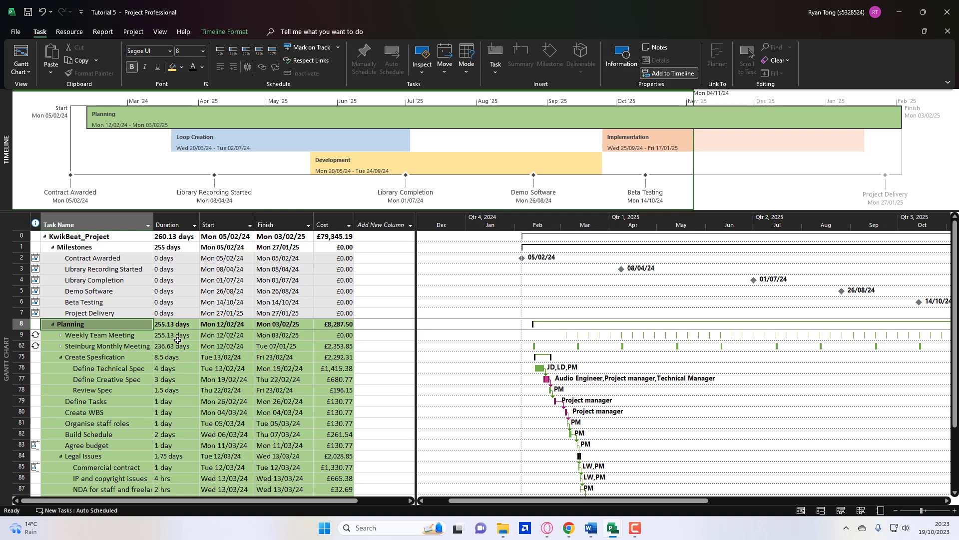
{"action": "left_click", "coordinate": [103, 250]}
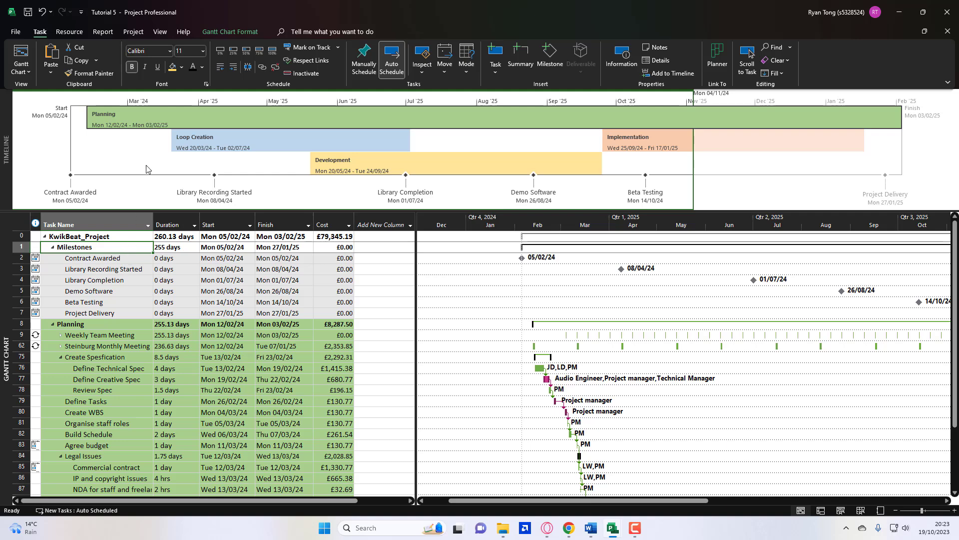
{"action": "left_click", "coordinate": [172, 68]}
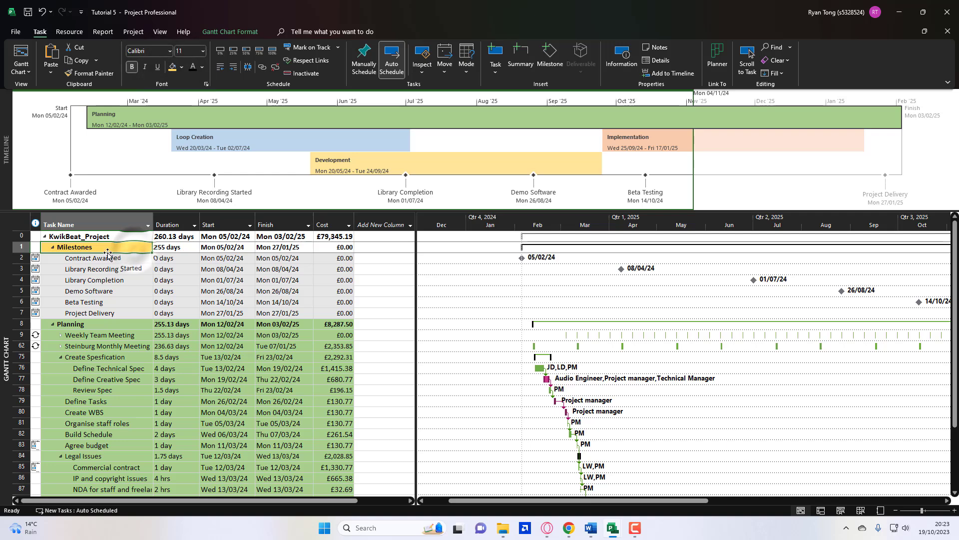
{"action": "left_click", "coordinate": [141, 266]}
{"action": "left_click", "coordinate": [181, 247]}
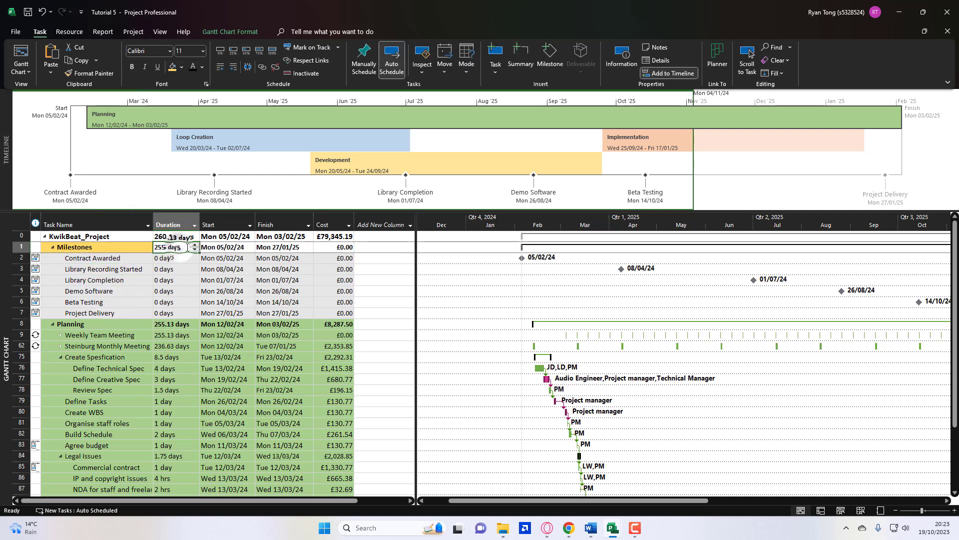
{"action": "left_click", "coordinate": [247, 247], "text": "shift"}
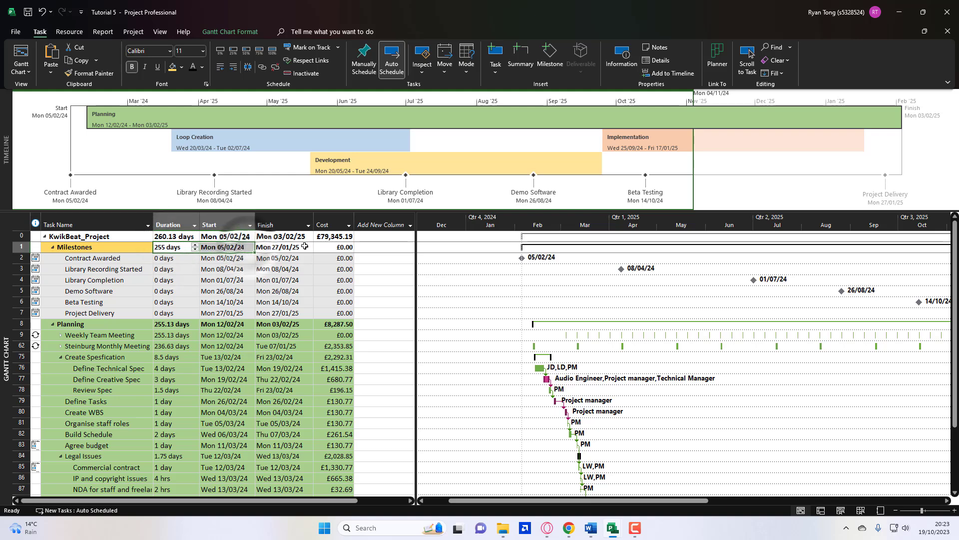
{"action": "left_click", "coordinate": [304, 246], "text": "shift"}
{"action": "left_click", "coordinate": [345, 247], "text": "shift"}
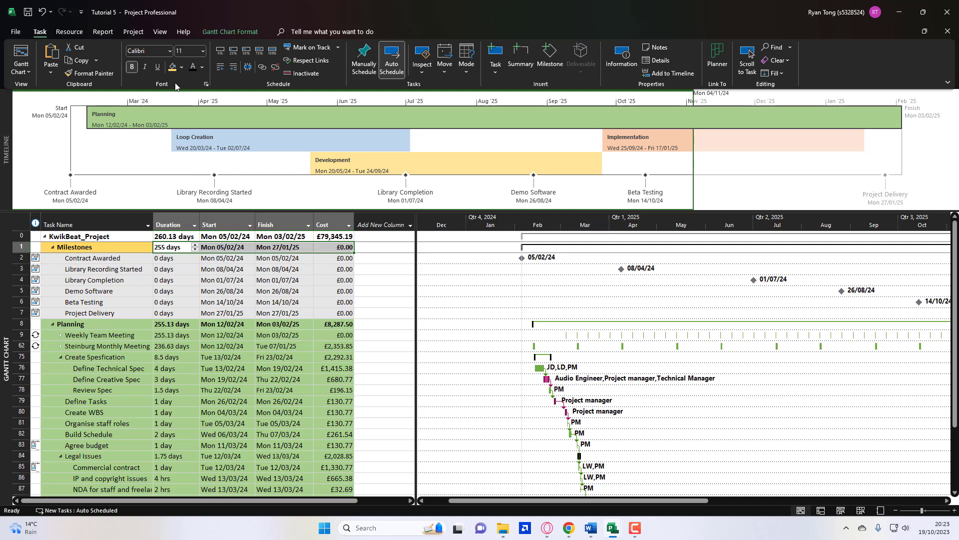
{"action": "left_click", "coordinate": [172, 67]}
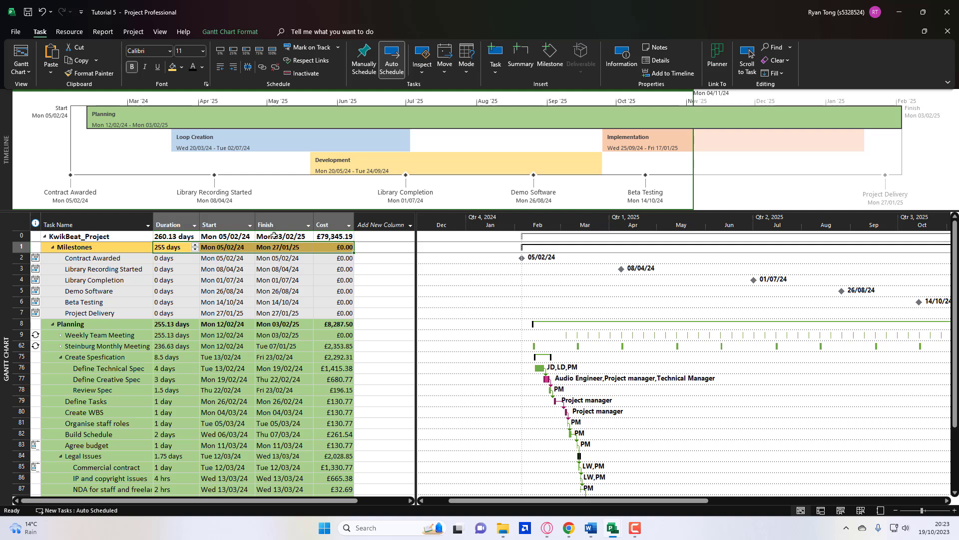
Format the Milestones summary bar in the Gantt chart with red start and end colours.
{"action": "left_click", "coordinate": [244, 32]}
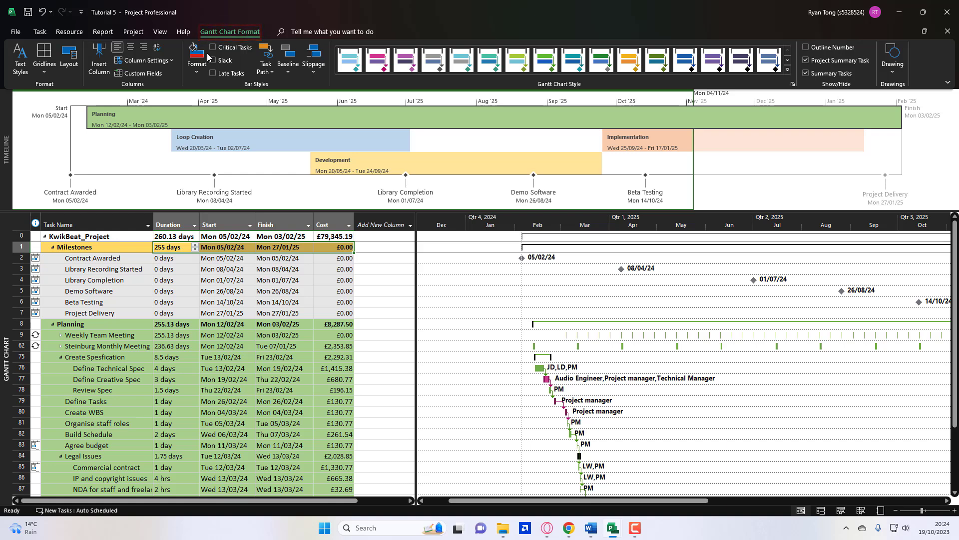
{"action": "left_click", "coordinate": [195, 73]}
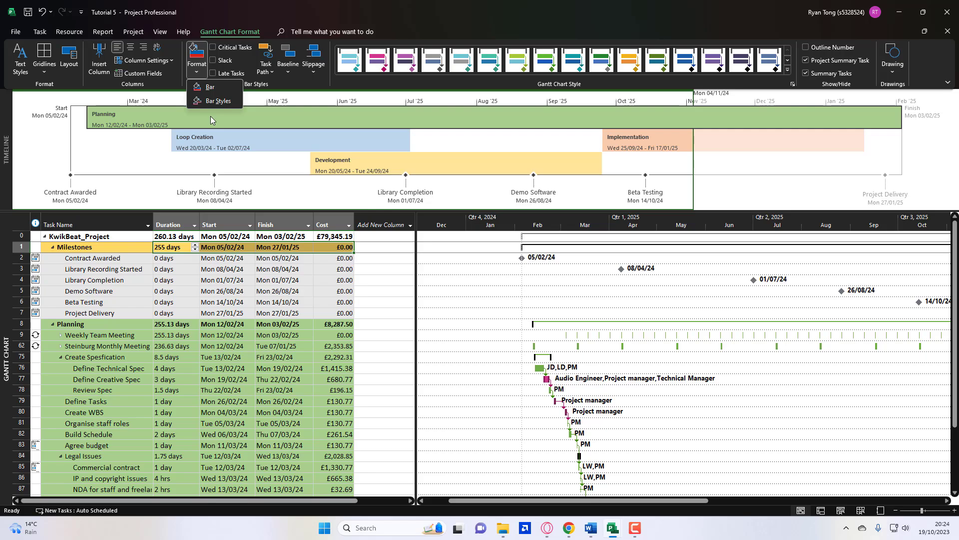
{"action": "left_click", "coordinate": [216, 91]}
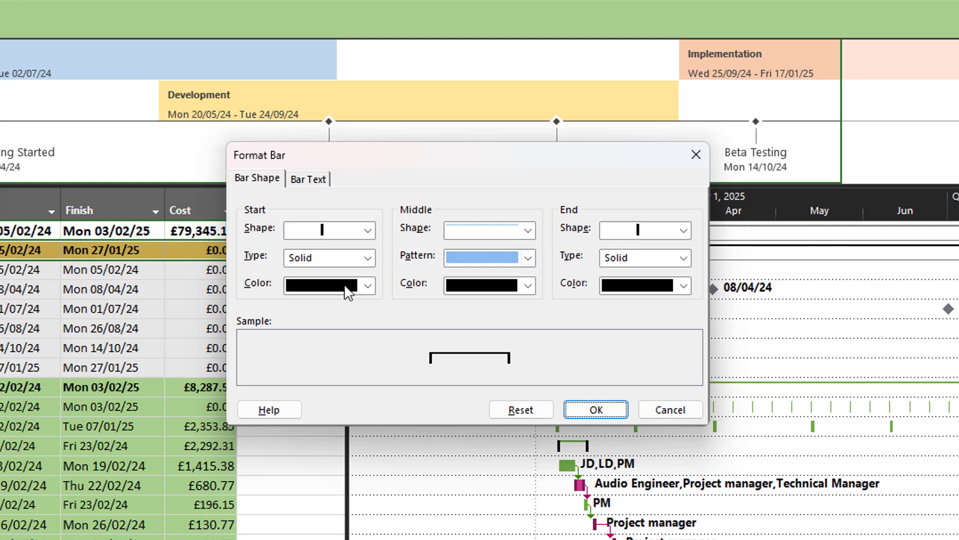
{"action": "left_click", "coordinate": [328, 291]}
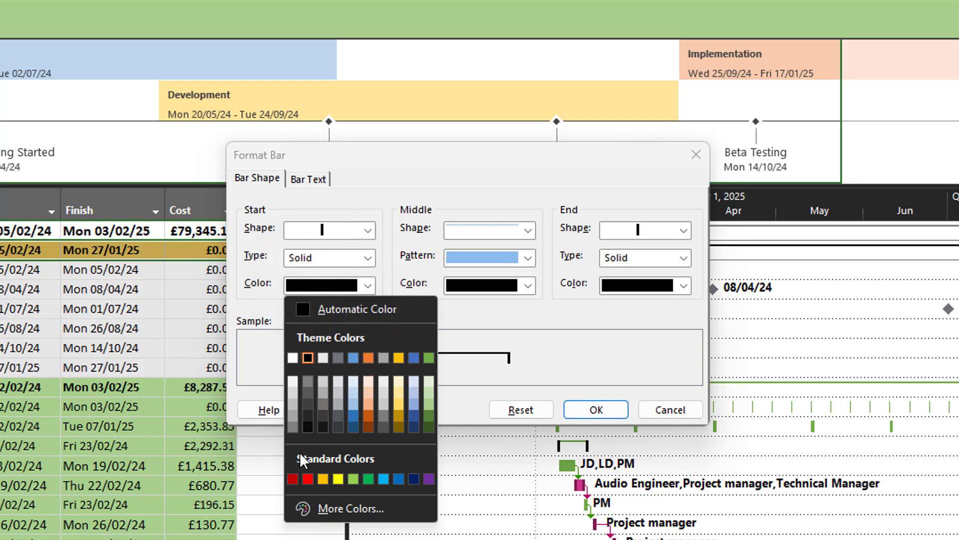
{"action": "left_click", "coordinate": [308, 478]}
{"action": "left_click", "coordinate": [622, 288]}
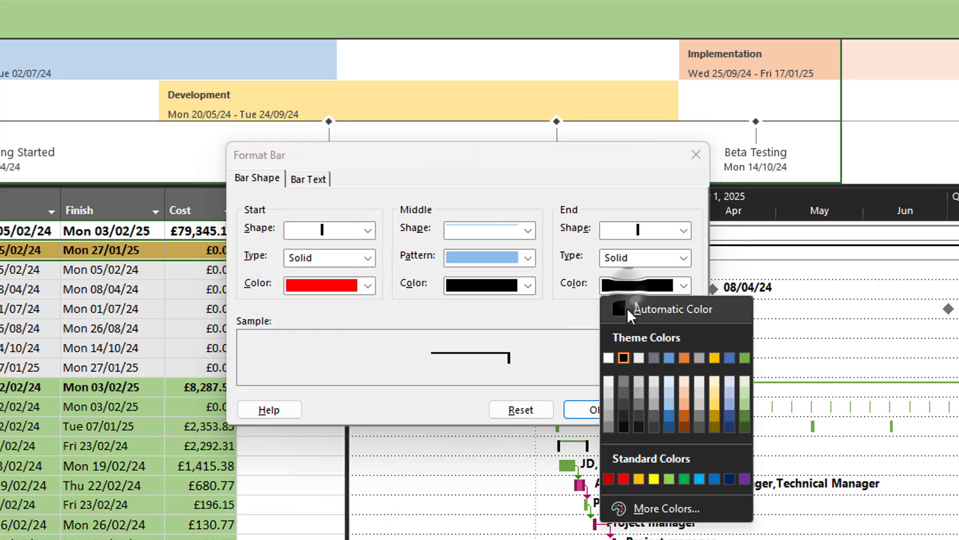
{"action": "left_click", "coordinate": [624, 479]}
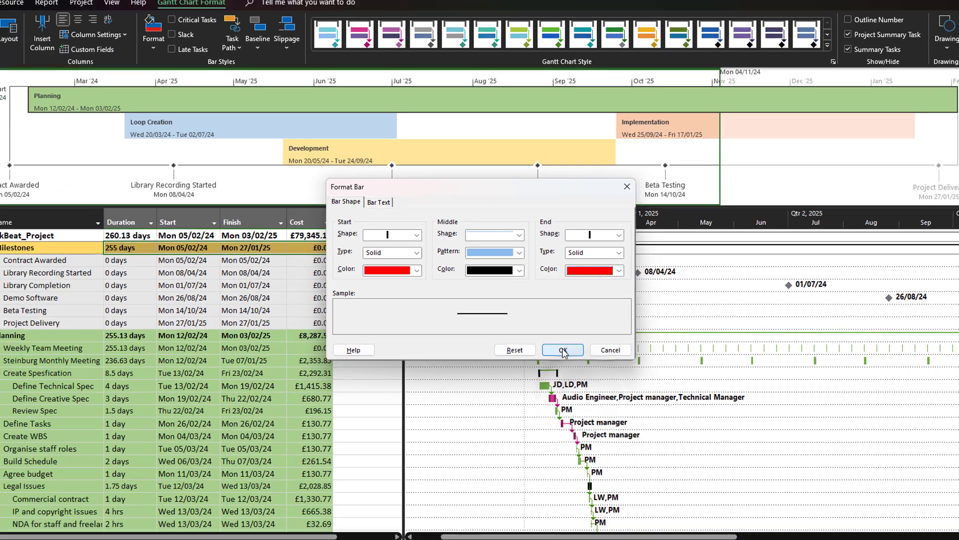
{"action": "left_click", "coordinate": [582, 409]}
{"action": "left_click_drag", "start_coordinate": [554, 501], "coordinate": [568, 501]}
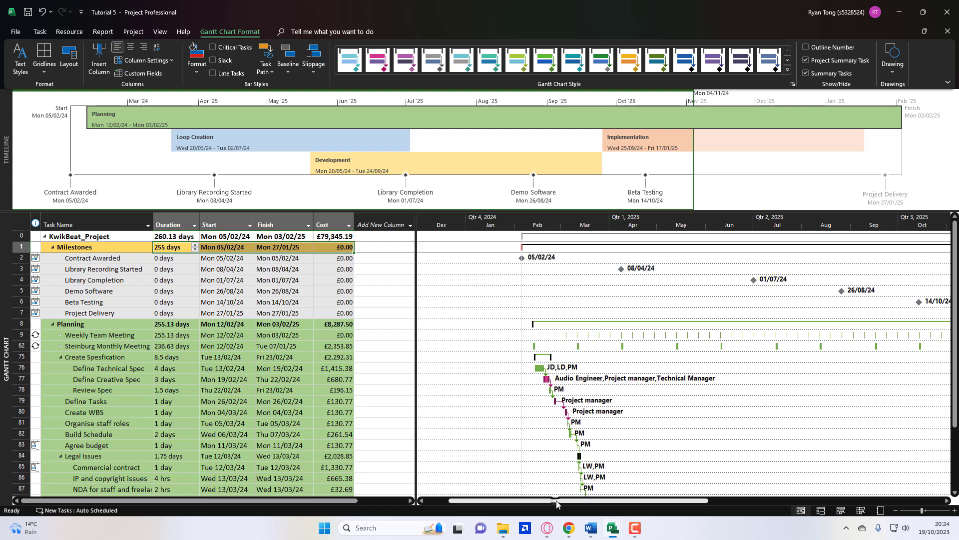
{"action": "left_click_drag", "start_coordinate": [514, 538], "coordinate": [569, 537]}
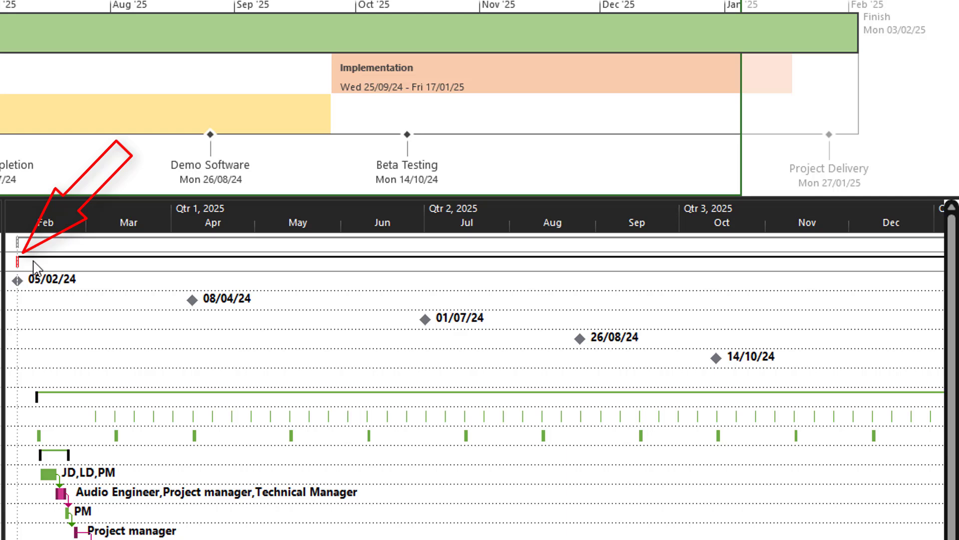
{"action": "scroll", "coordinate": [640, 392], "scroll_direction": "right", "scroll_amount": 4}
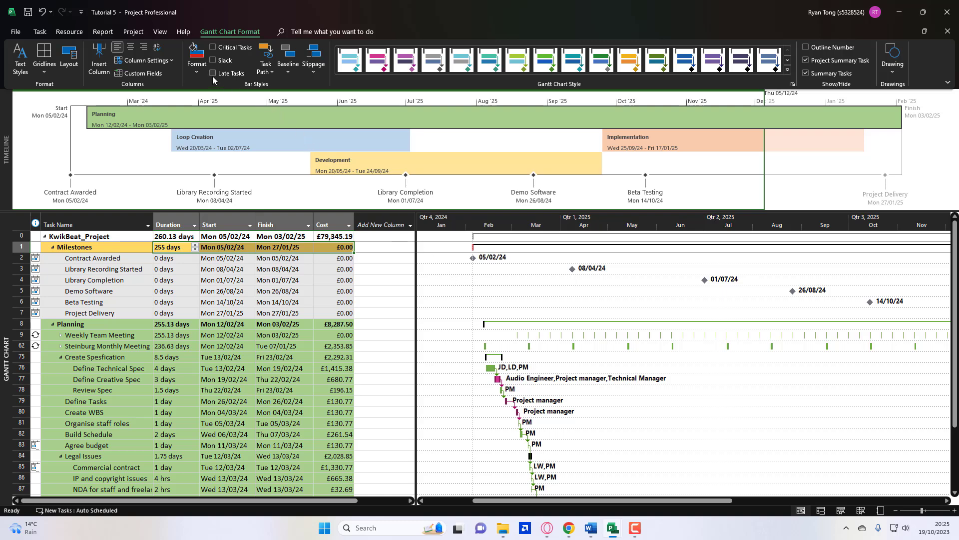
In the bar styles, set the start and end colours of the Manual Task bar to blue.
{"action": "left_click", "coordinate": [197, 68]}
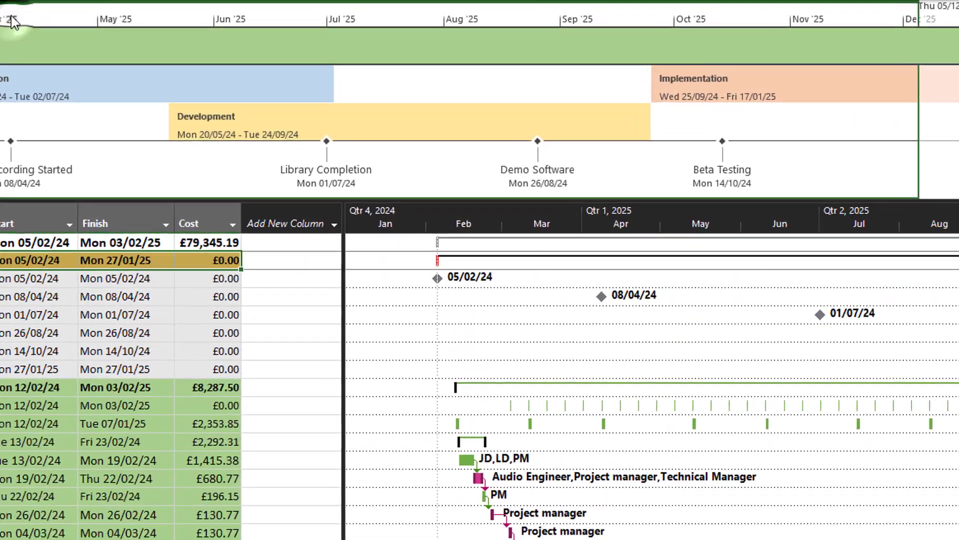
{"action": "left_click", "coordinate": [216, 100]}
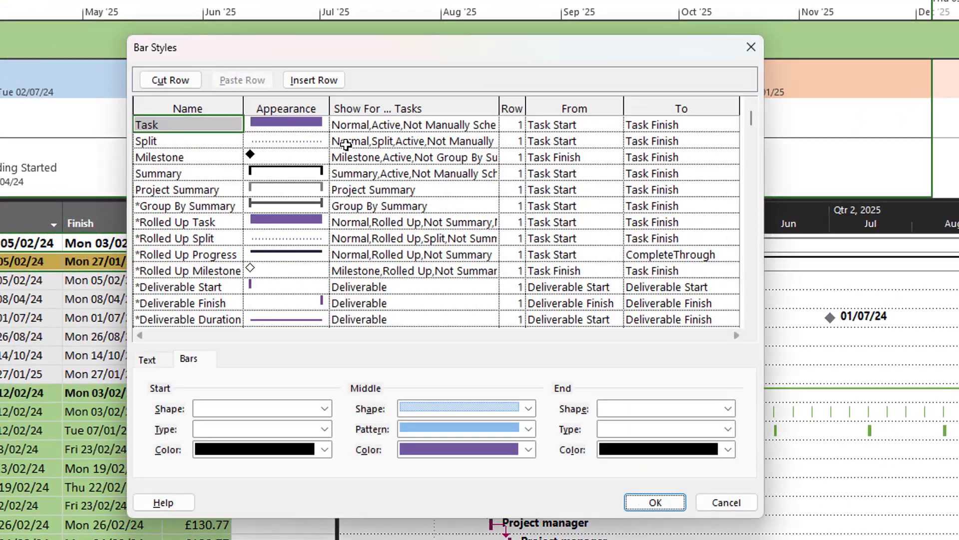
{"action": "scroll", "coordinate": [758, 127], "scroll_direction": "down", "scroll_amount": 1}
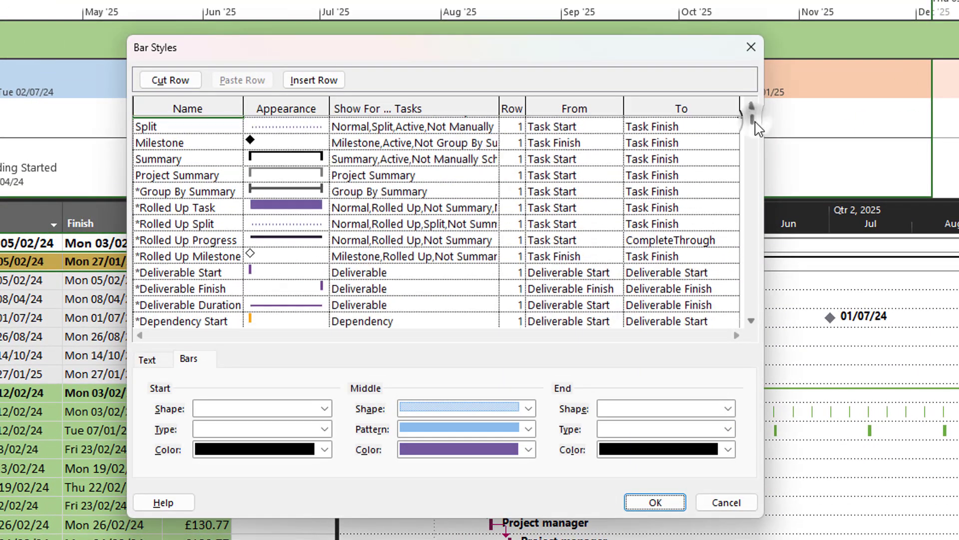
{"action": "scroll", "coordinate": [758, 128], "scroll_direction": "down", "scroll_amount": 6}
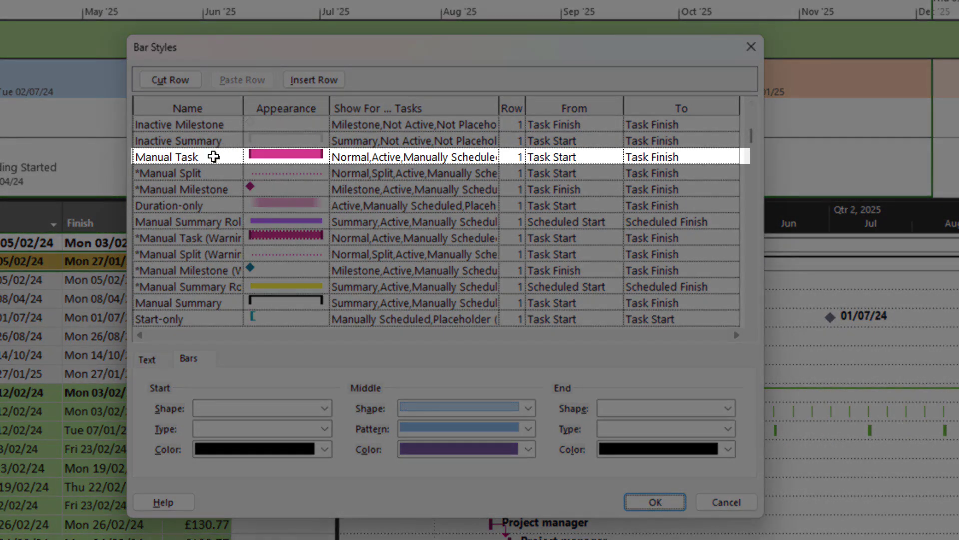
{"action": "left_click", "coordinate": [214, 156]}
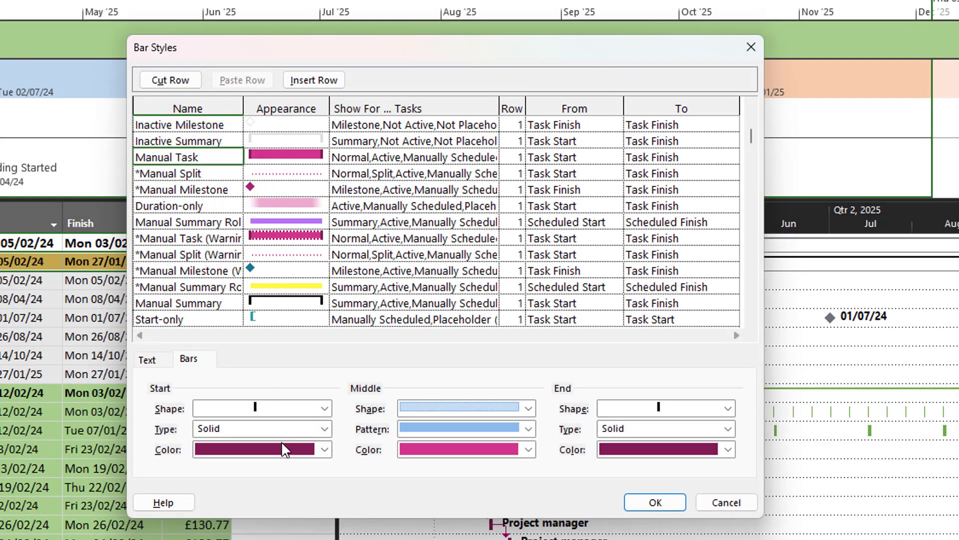
{"action": "left_click", "coordinate": [284, 449]}
{"action": "left_click", "coordinate": [319, 516]}
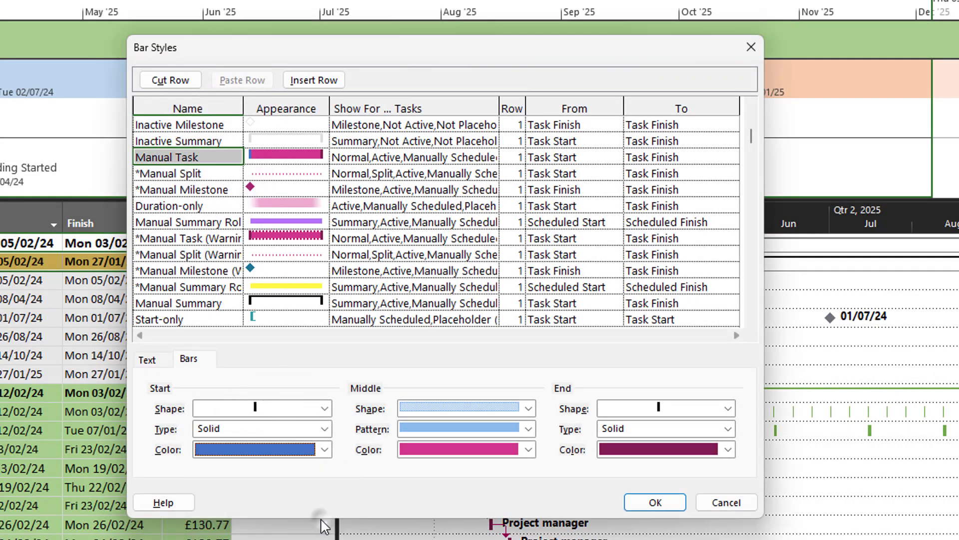
{"action": "left_click", "coordinate": [640, 448]}
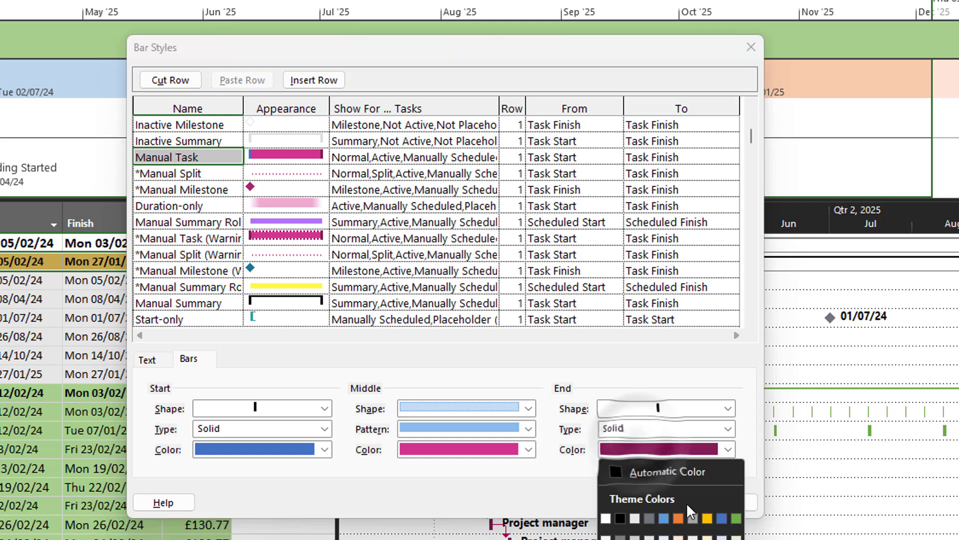
{"action": "left_click", "coordinate": [721, 518]}
Give the middle of the Manual Task bar a non-solid fill pattern and apply the bar style to the chart.
{"action": "left_click", "coordinate": [505, 430]}
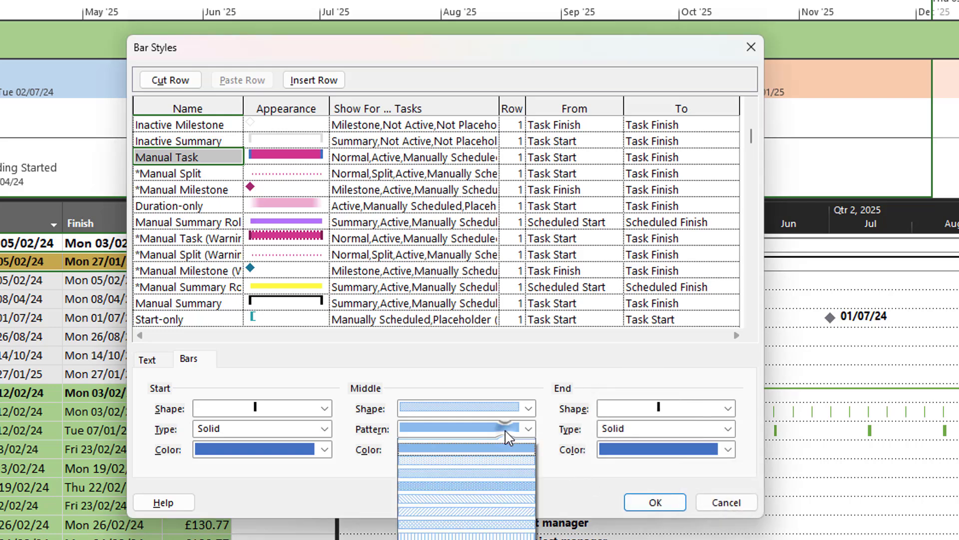
{"action": "left_click", "coordinate": [508, 495]}
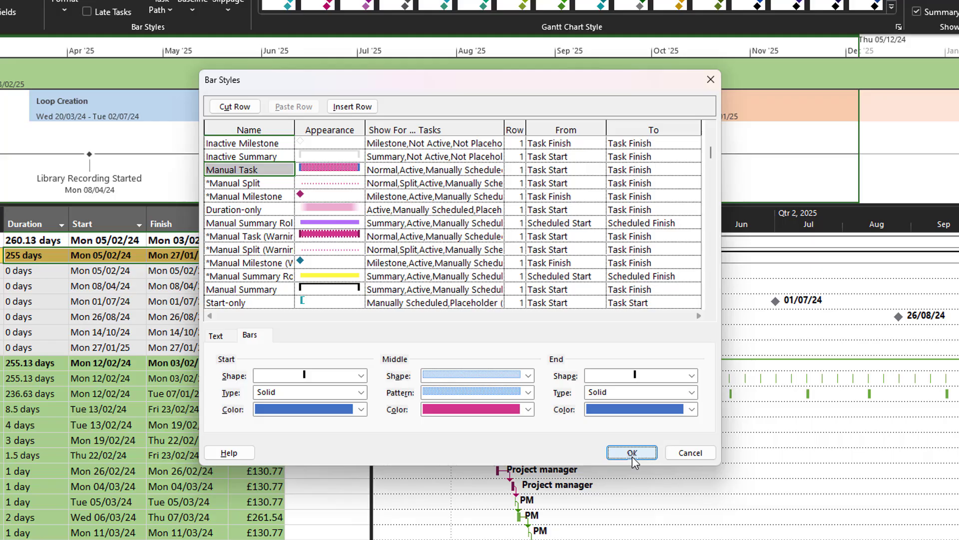
{"action": "left_click", "coordinate": [652, 505]}
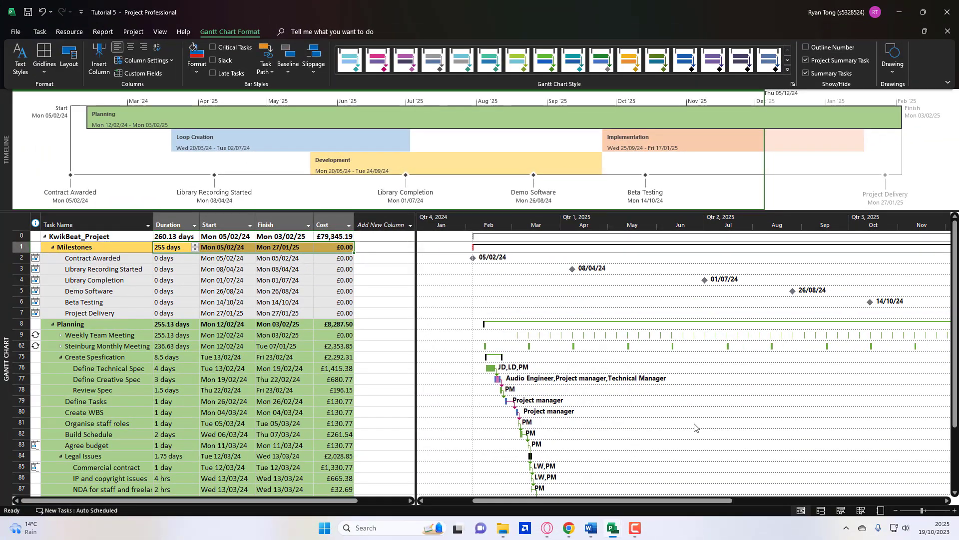
{"action": "scroll", "coordinate": [694, 427], "scroll_direction": "down", "scroll_amount": 2}
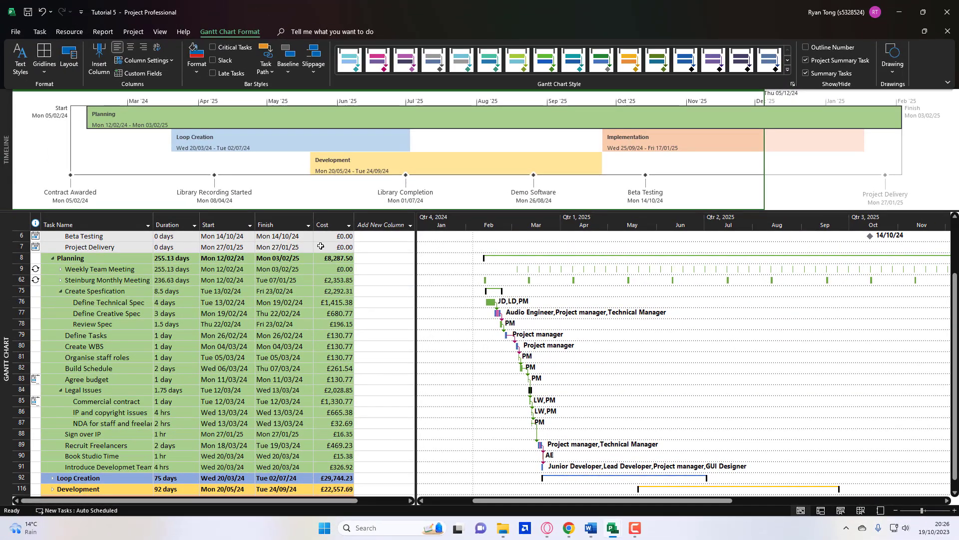
In the bar styles, set the text on the right of the Manual Task bar to Resource Initials and apply it to the chart.
{"action": "left_click", "coordinate": [197, 71]}
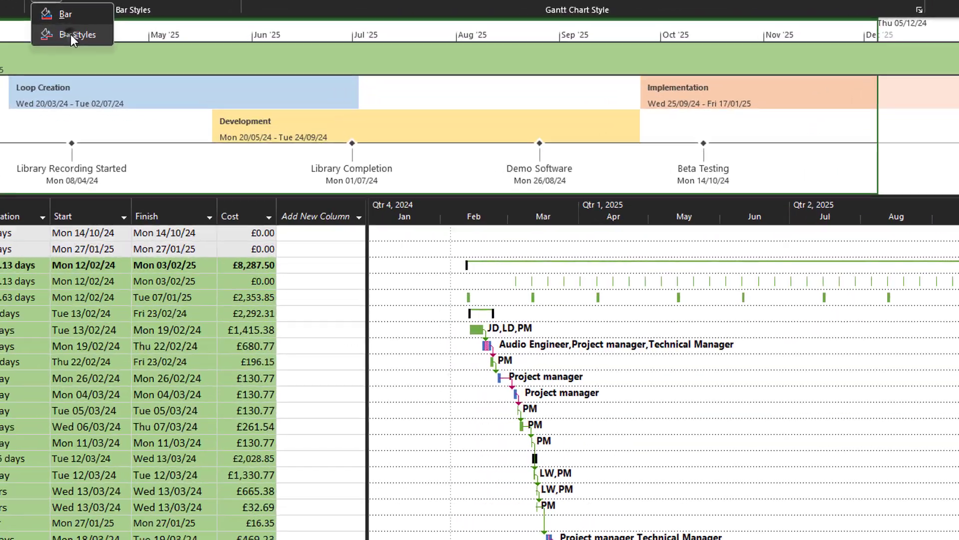
{"action": "left_click", "coordinate": [218, 100]}
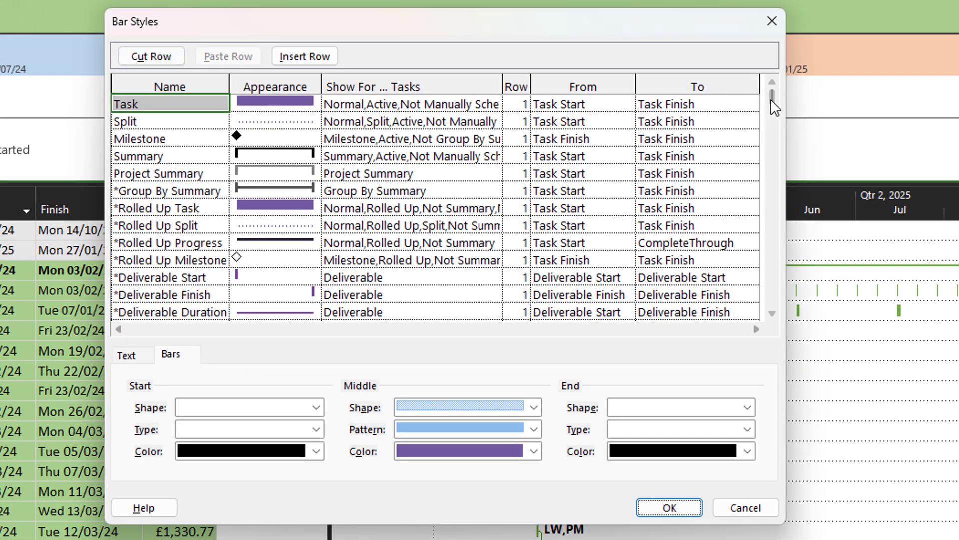
{"action": "scroll", "coordinate": [773, 110], "scroll_direction": "down", "scroll_amount": 5}
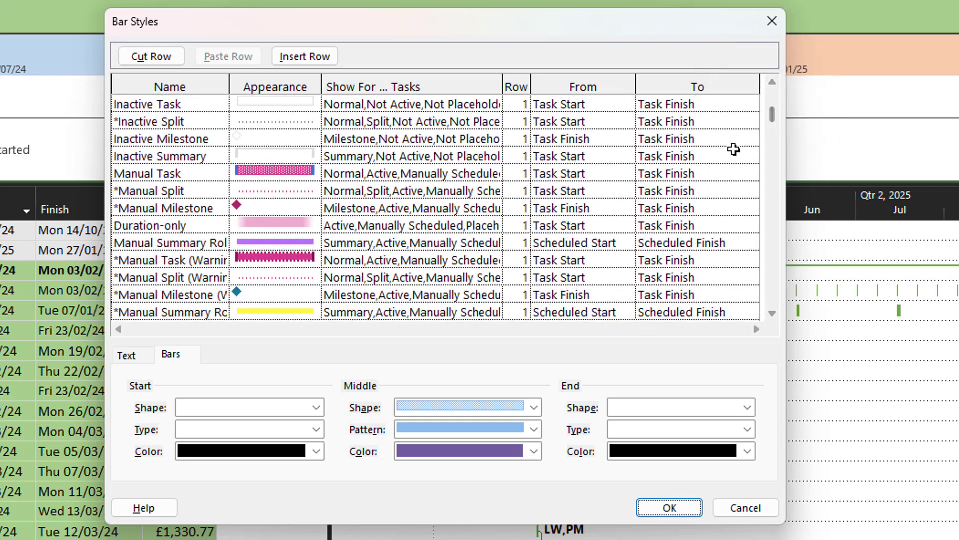
{"action": "left_click", "coordinate": [181, 177]}
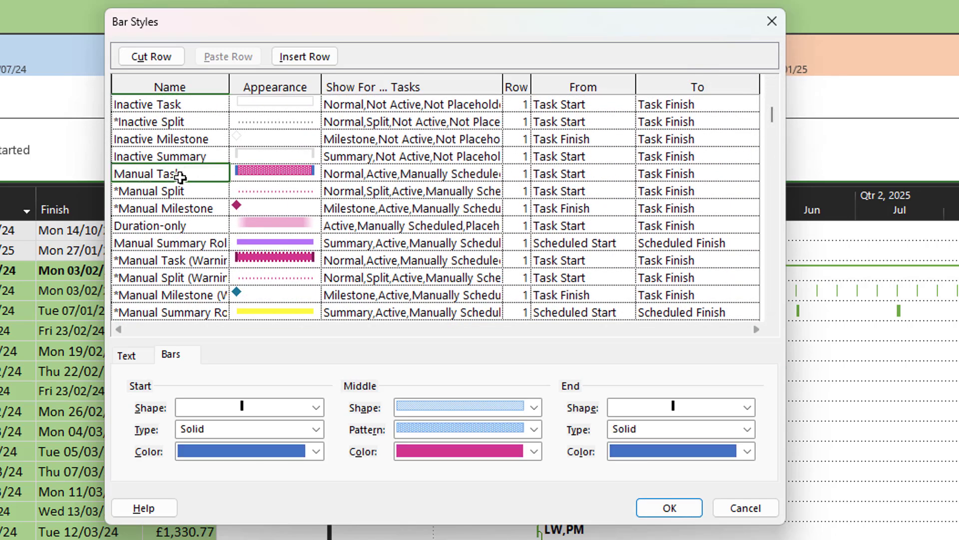
{"action": "left_click", "coordinate": [142, 357]}
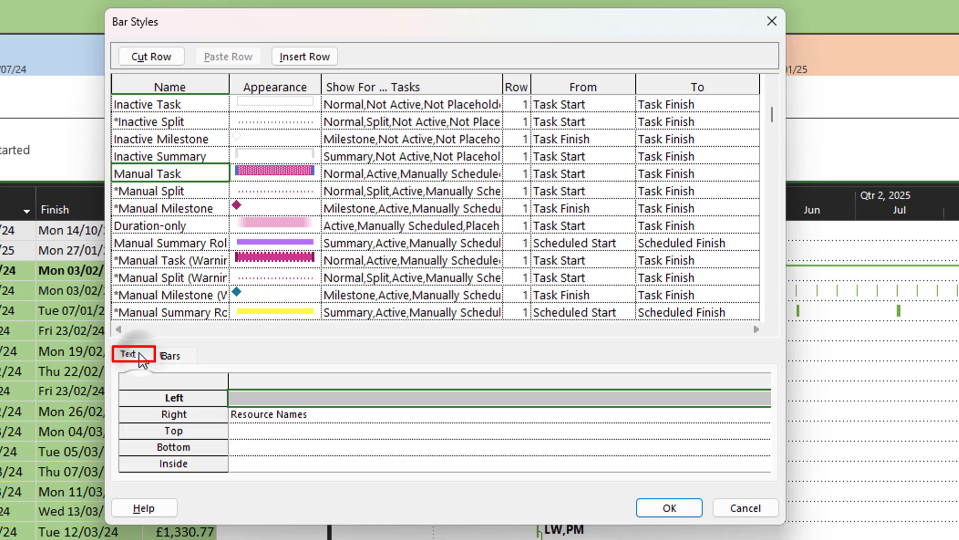
{"action": "left_click", "coordinate": [300, 414]}
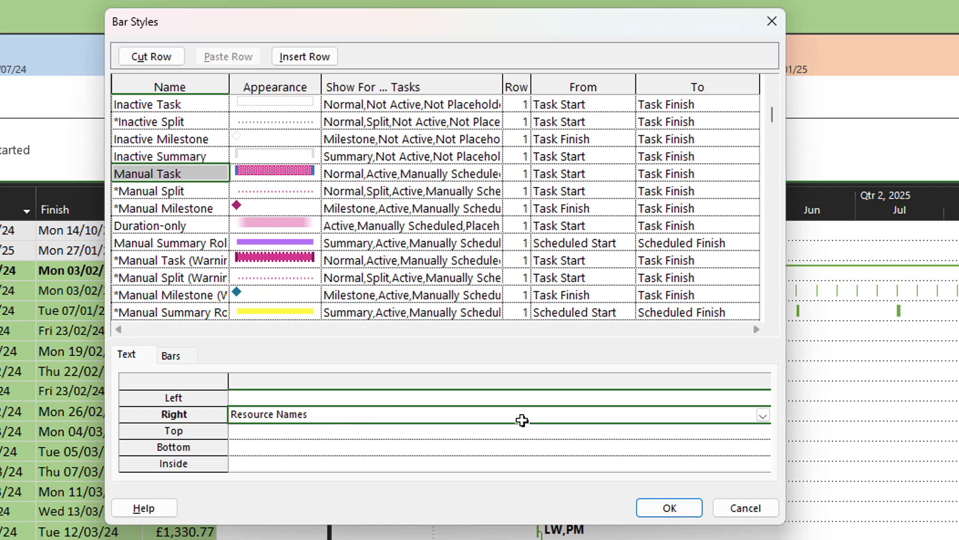
{"action": "left_click", "coordinate": [762, 415]}
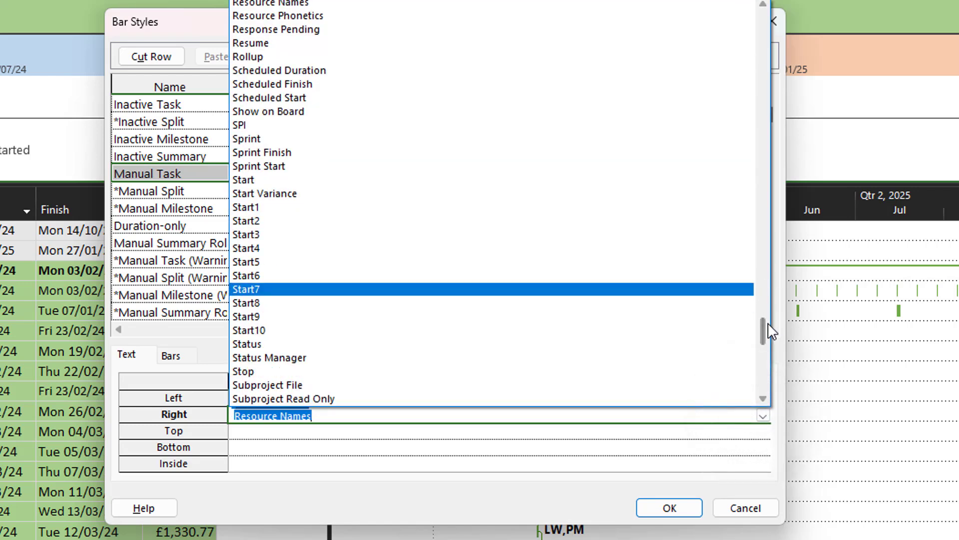
{"action": "scroll", "coordinate": [766, 323], "scroll_direction": "up", "scroll_amount": 1}
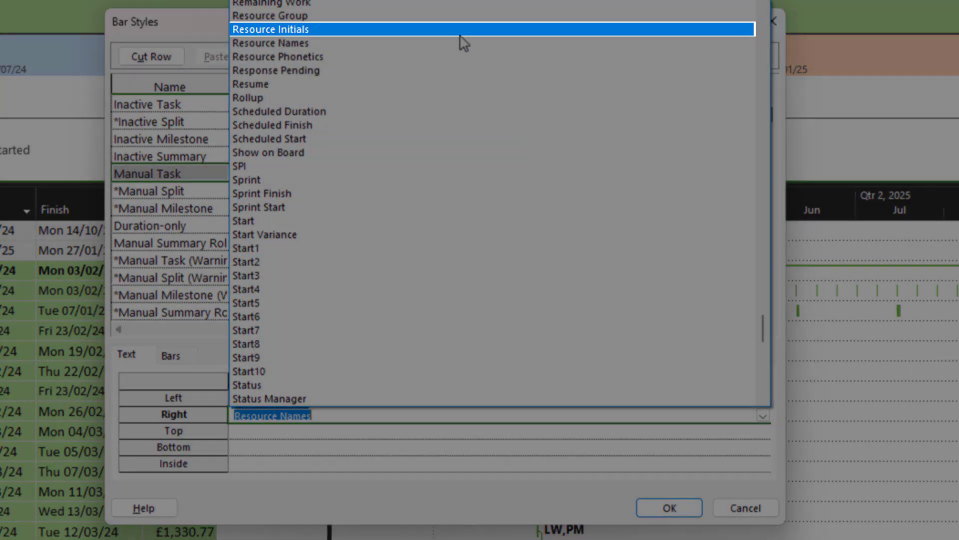
{"action": "left_click", "coordinate": [460, 30]}
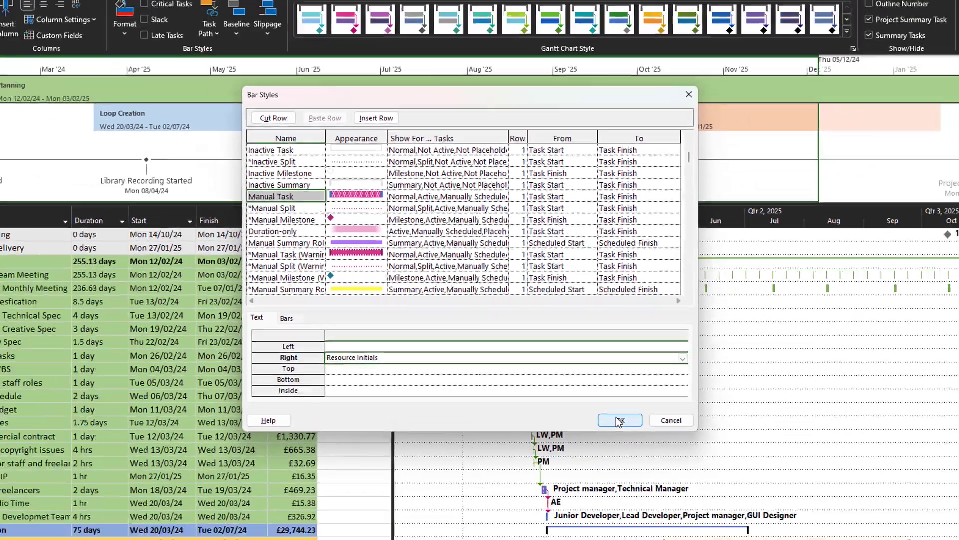
{"action": "left_click", "coordinate": [620, 420]}
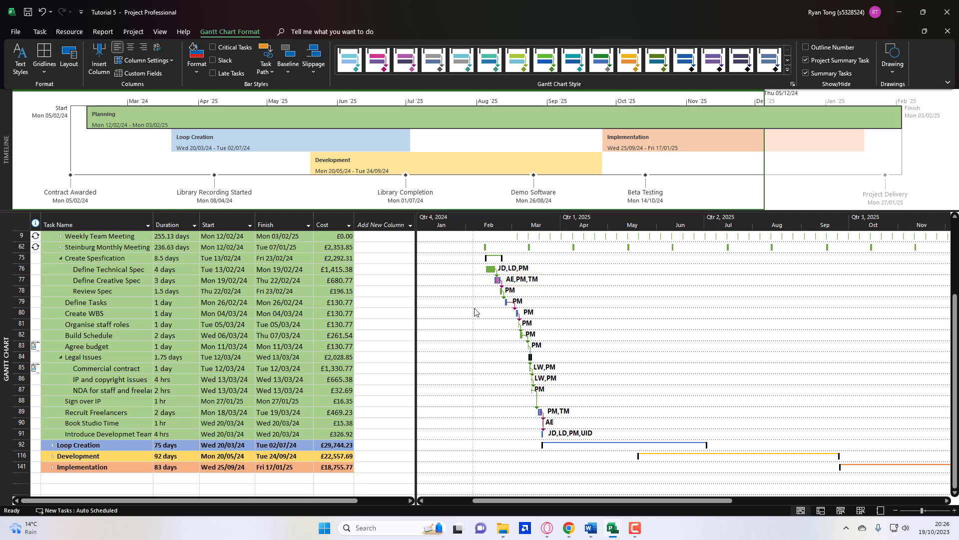
{"action": "scroll", "coordinate": [472, 317], "scroll_direction": "up", "scroll_amount": 1}
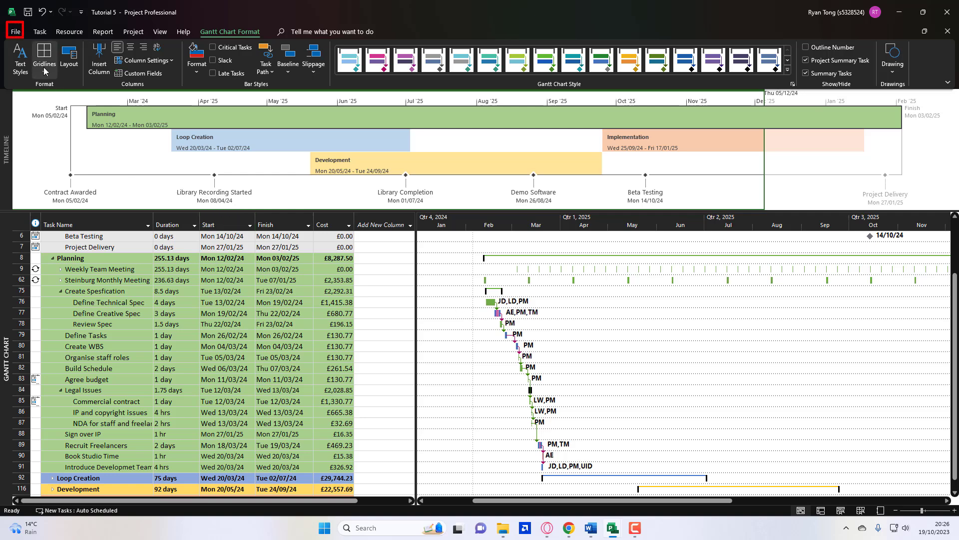
In the print page setup, set the Gantt chart legend to appear on every page and apply it.
{"action": "left_click", "coordinate": [15, 32]}
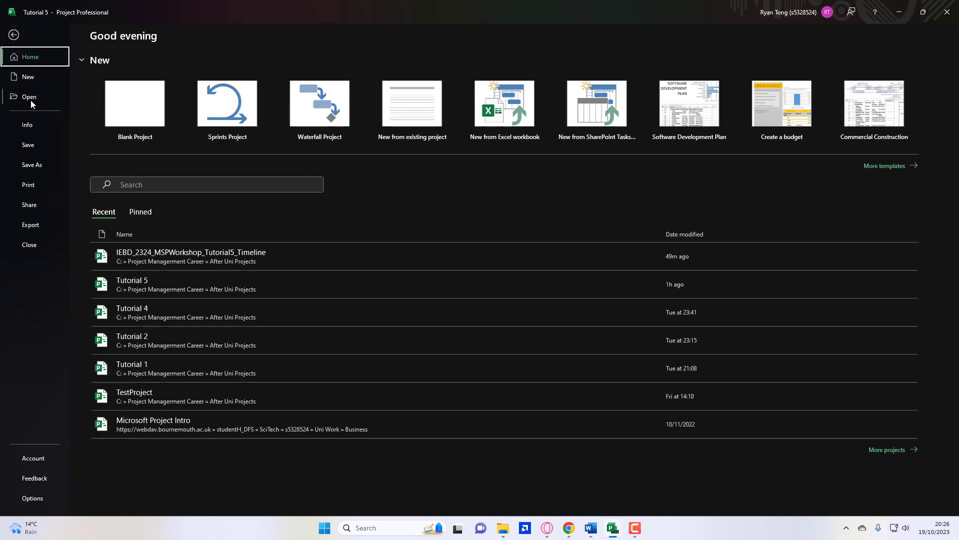
{"action": "left_click", "coordinate": [30, 184]}
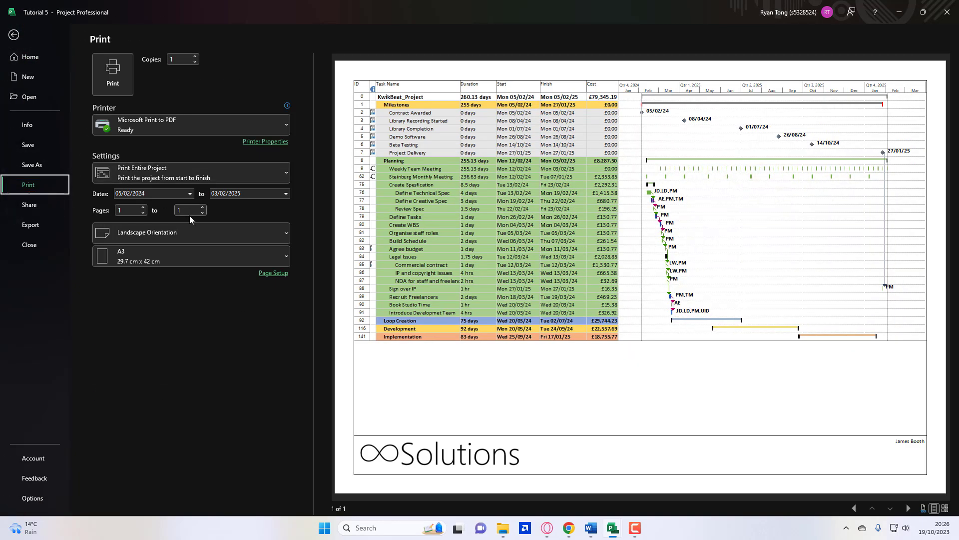
{"action": "left_click", "coordinate": [272, 274]}
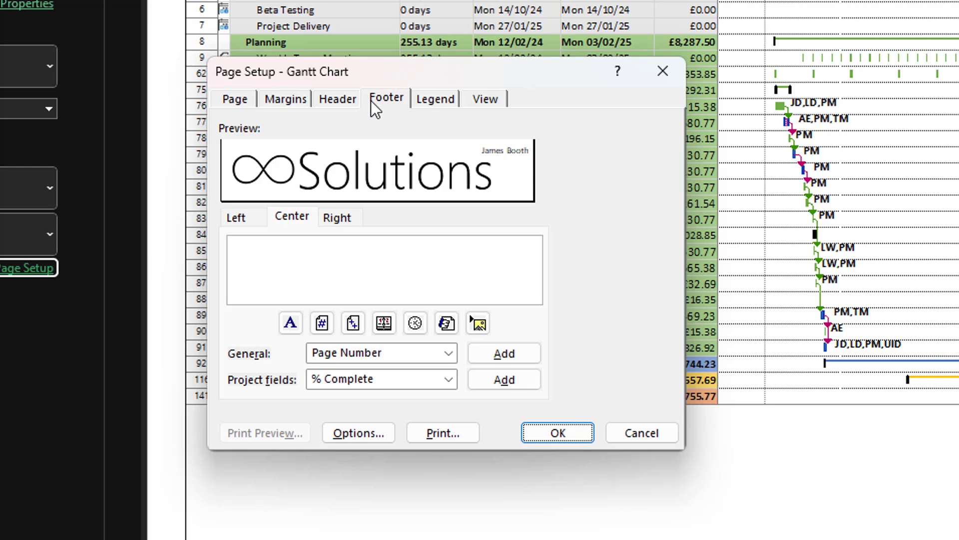
{"action": "left_click", "coordinate": [445, 101]}
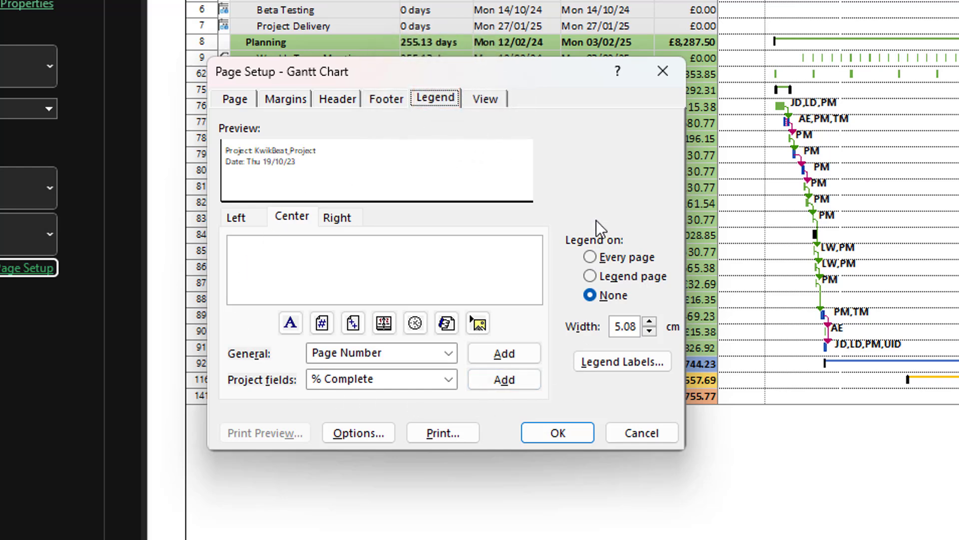
{"action": "left_click", "coordinate": [590, 257]}
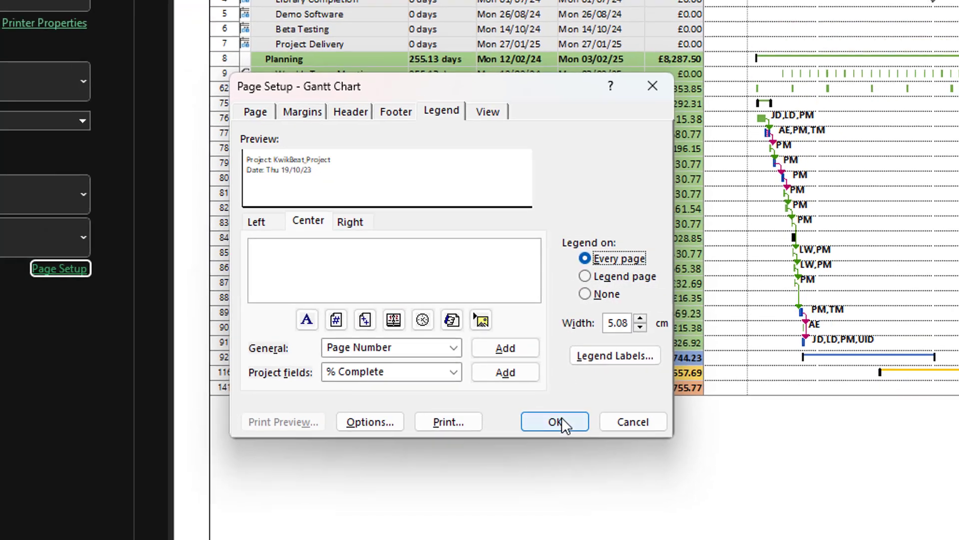
{"action": "left_click", "coordinate": [562, 419]}
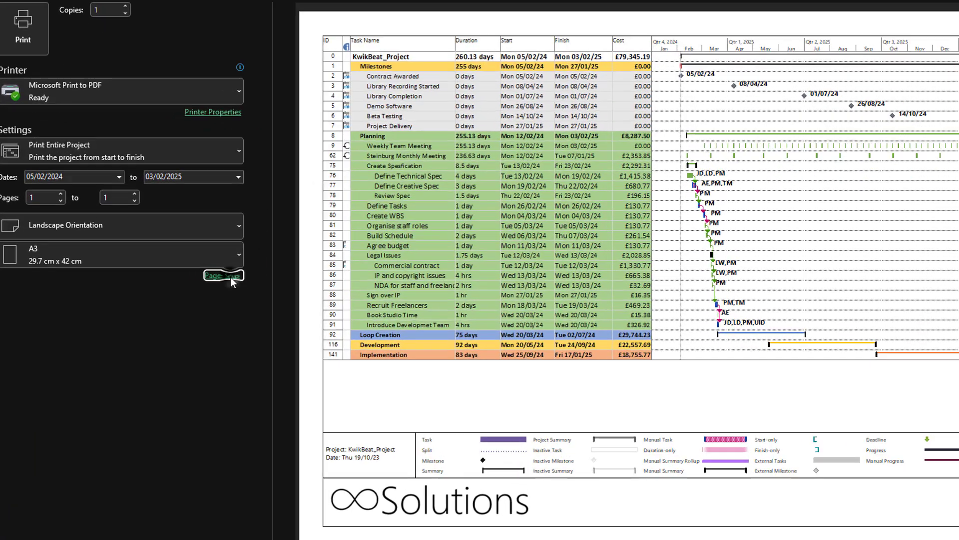
Insert the picture IEBD_2223_MSPWS1_WELLDONE into the center section of the page footer.
{"action": "left_click", "coordinate": [274, 273]}
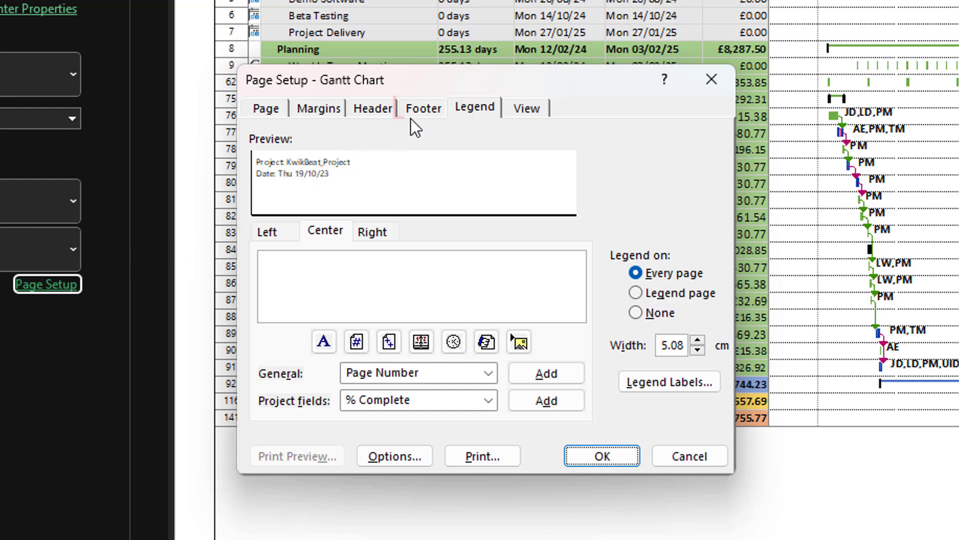
{"action": "left_click", "coordinate": [423, 107]}
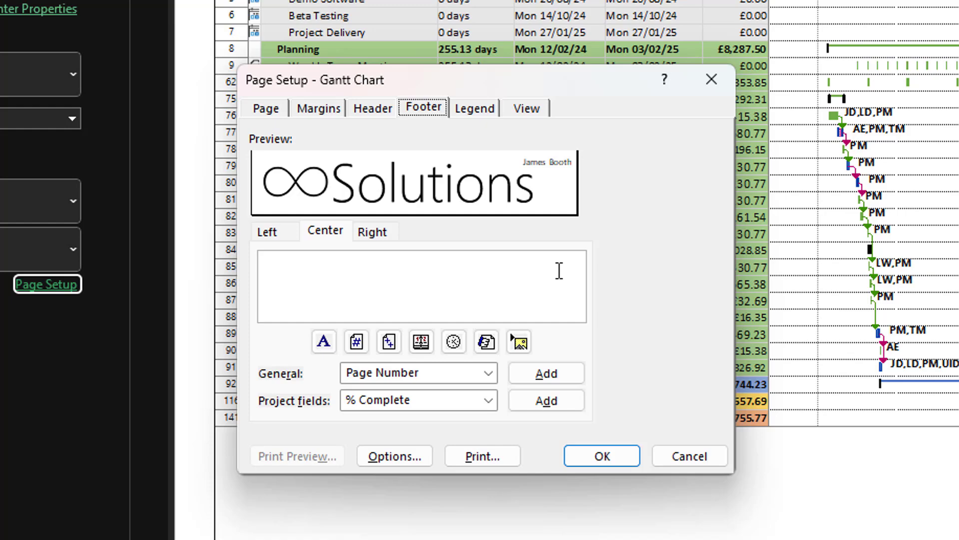
{"action": "left_click", "coordinate": [520, 342]}
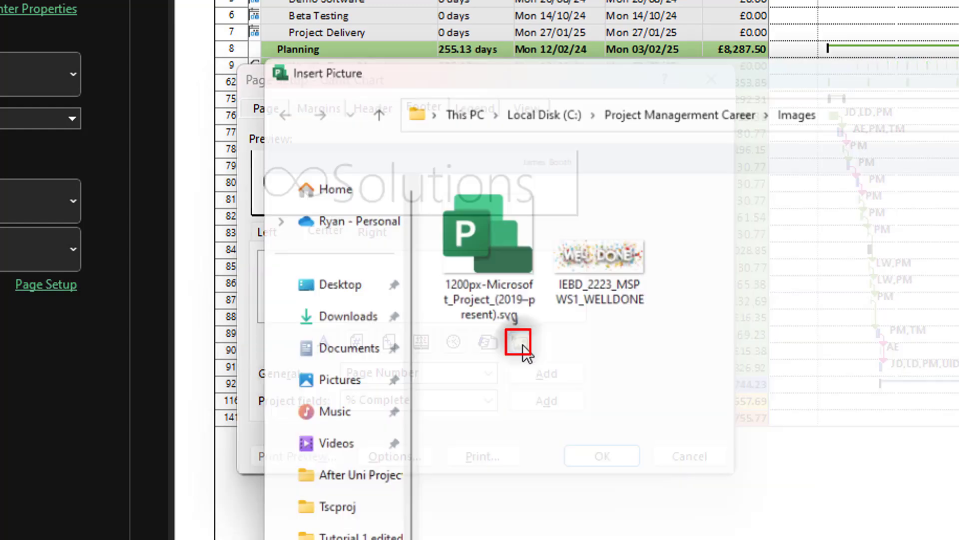
{"action": "double_click", "coordinate": [595, 273]}
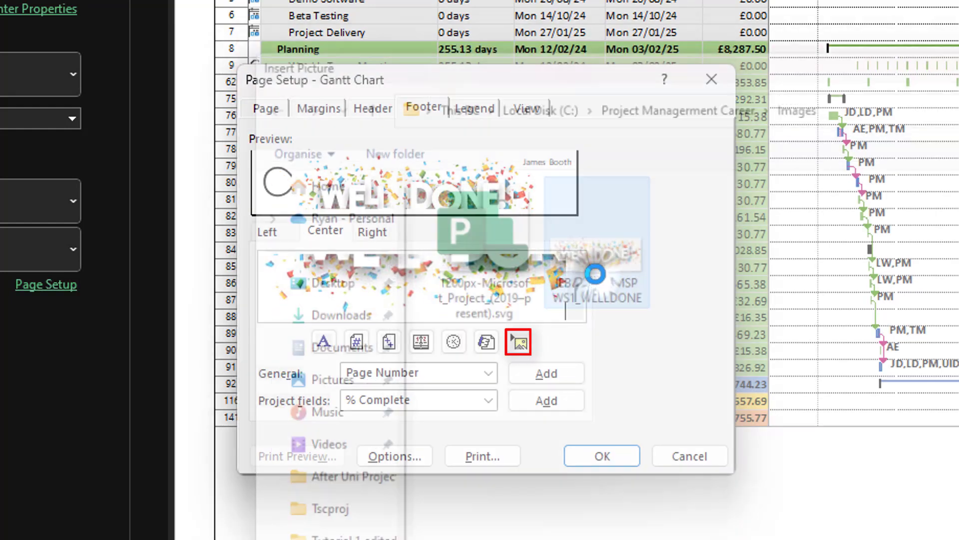
Shrink the WELL DONE picture so it fits the center of the footer beside the Solutions logo, and apply the page setup.
{"action": "left_click", "coordinate": [282, 289]}
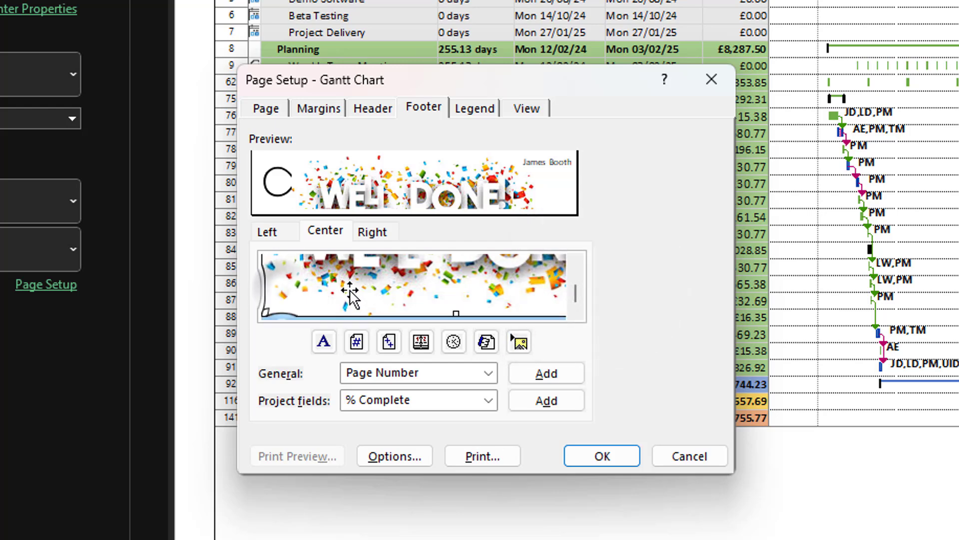
{"action": "left_click_drag", "start_coordinate": [265, 313], "coordinate": [530, 263]}
{"action": "left_click_drag", "start_coordinate": [446, 267], "coordinate": [454, 314]}
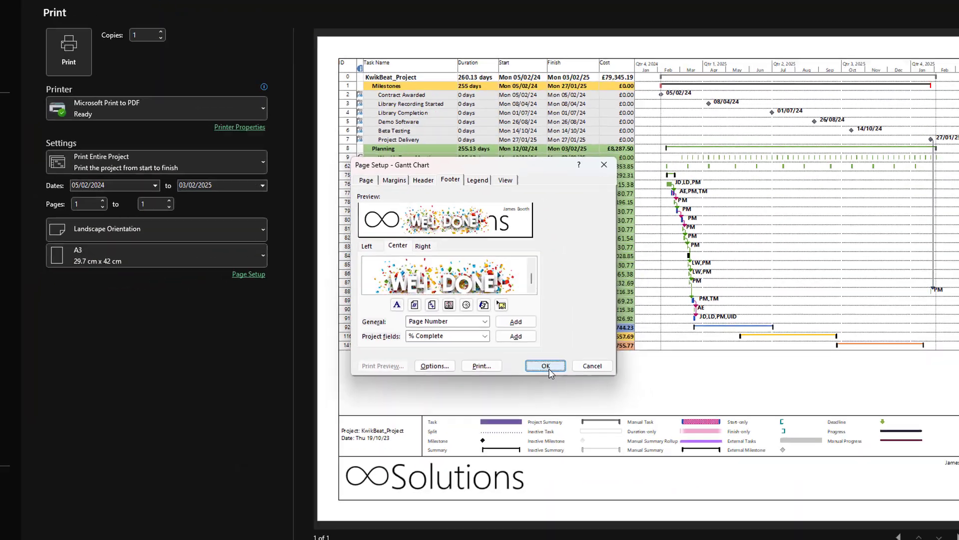
{"action": "left_click", "coordinate": [548, 368]}
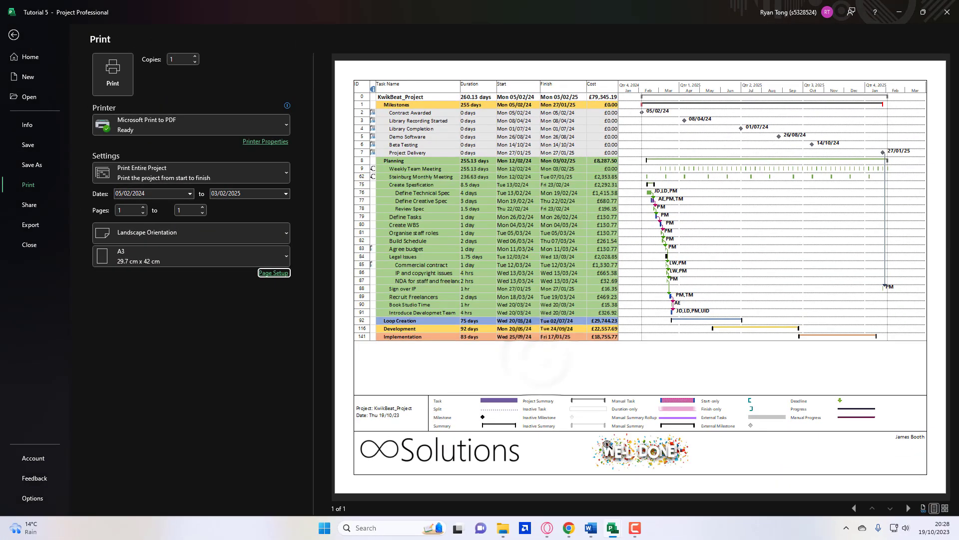